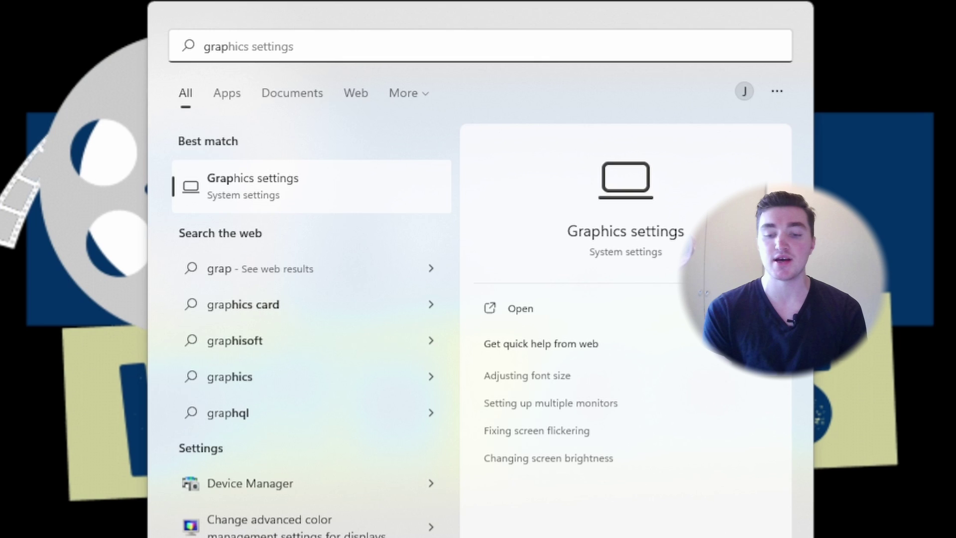
- On the Graphics page, remove the DaVinci Resolve entry, leaving Adobe Premiere Pro and the others
key("Return")
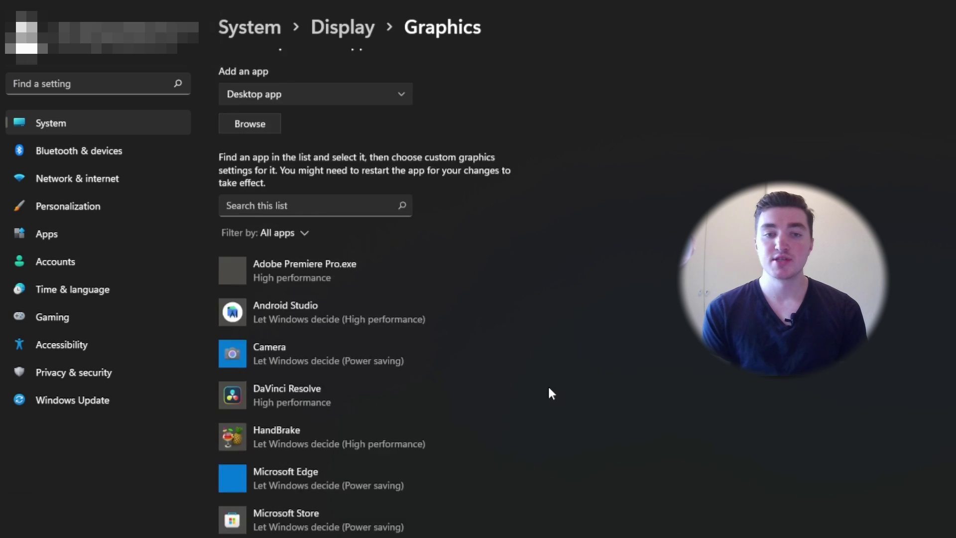
scroll(548, 385, "down", 2)
scroll(498, 298, "down", 3)
scroll(649, 326, "up", 6)
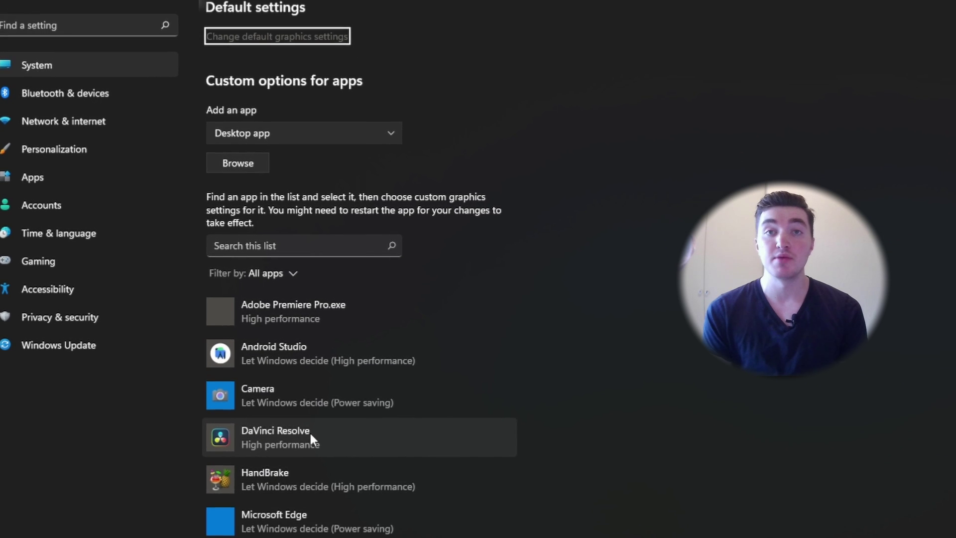
left_click(414, 438)
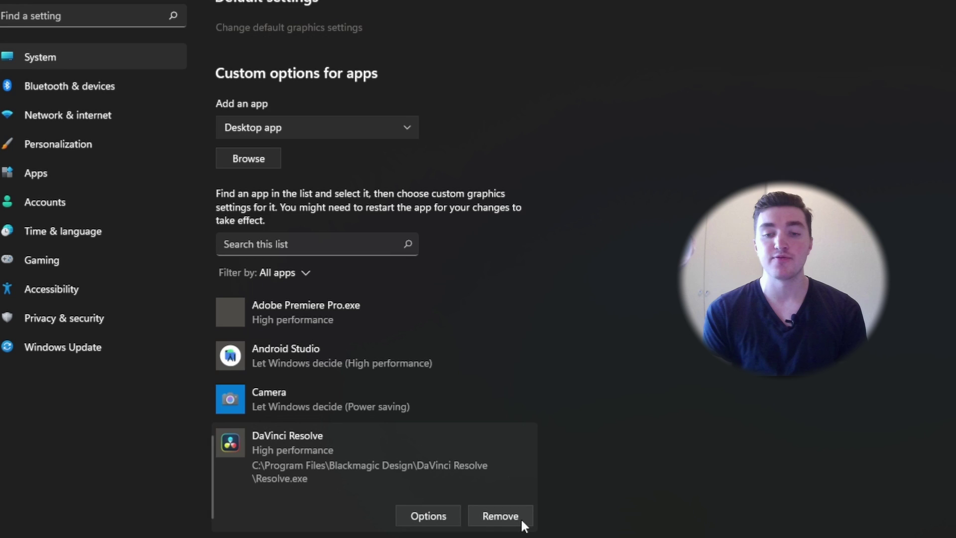
left_click(490, 520)
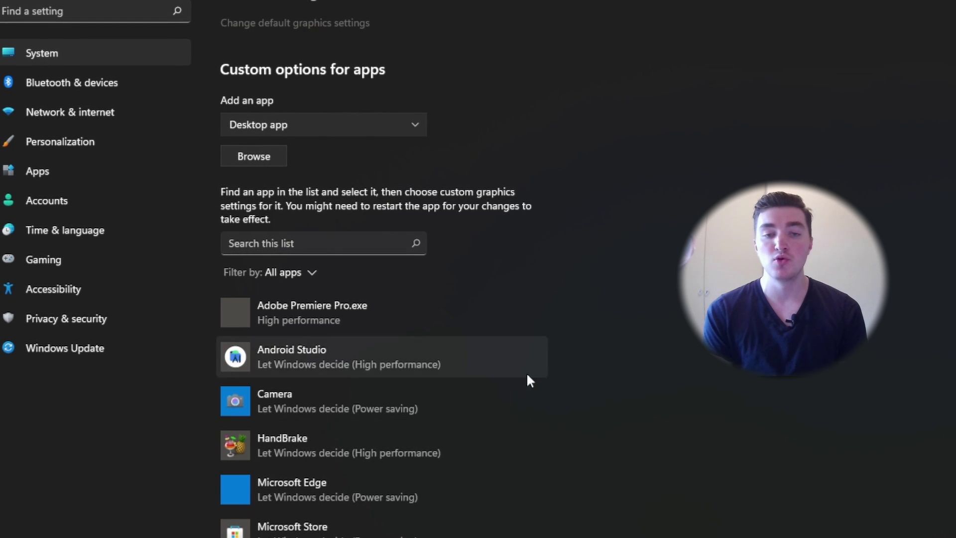
- Browse to C:\Program Files\Blackmagic Design\DaVinci Resolve and select Resolve.exe as the app to add
left_click(274, 163)
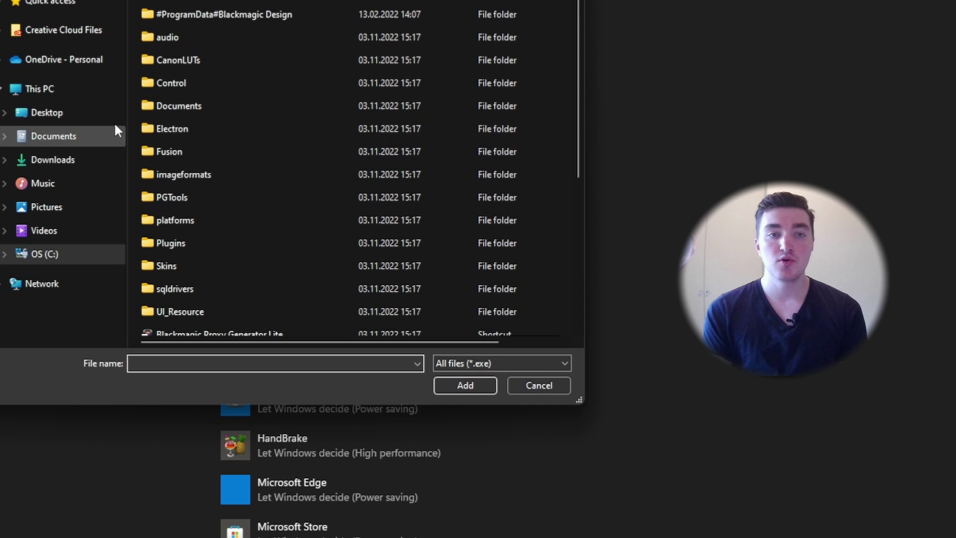
left_click(57, 88)
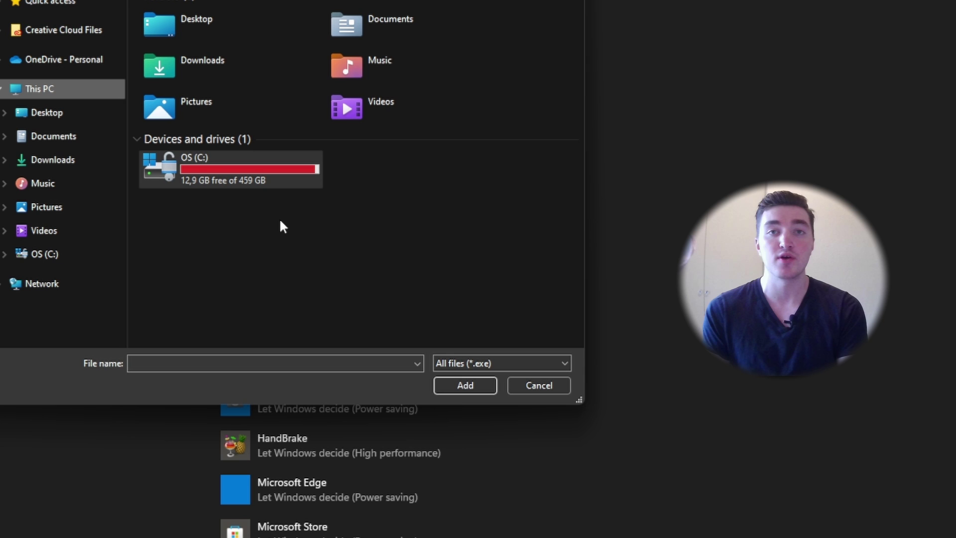
double_click(263, 171)
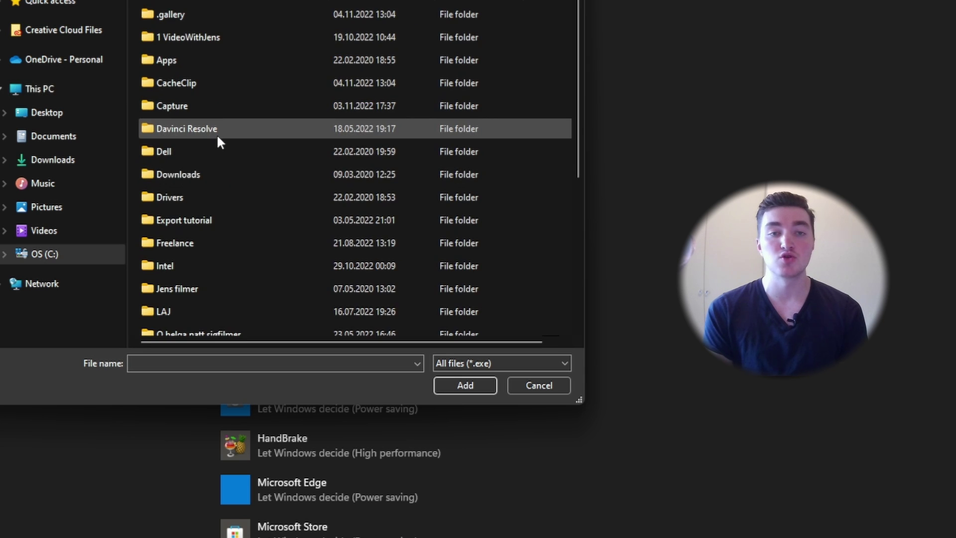
scroll(218, 140, "down", 3)
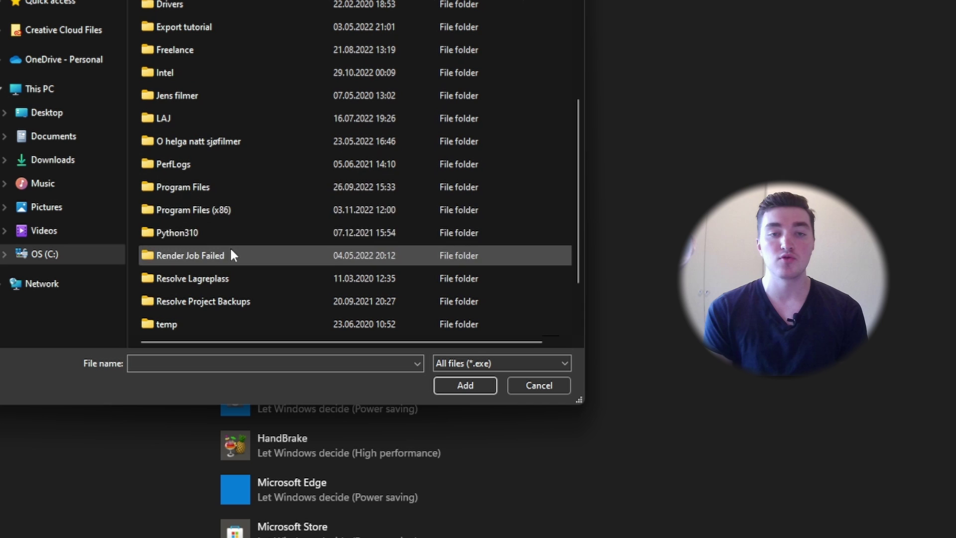
double_click(258, 187)
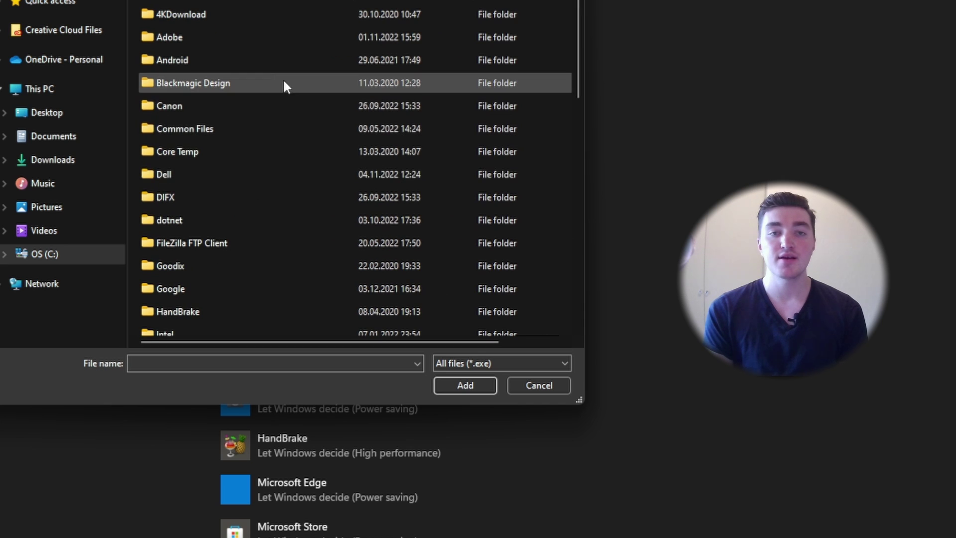
double_click(257, 82)
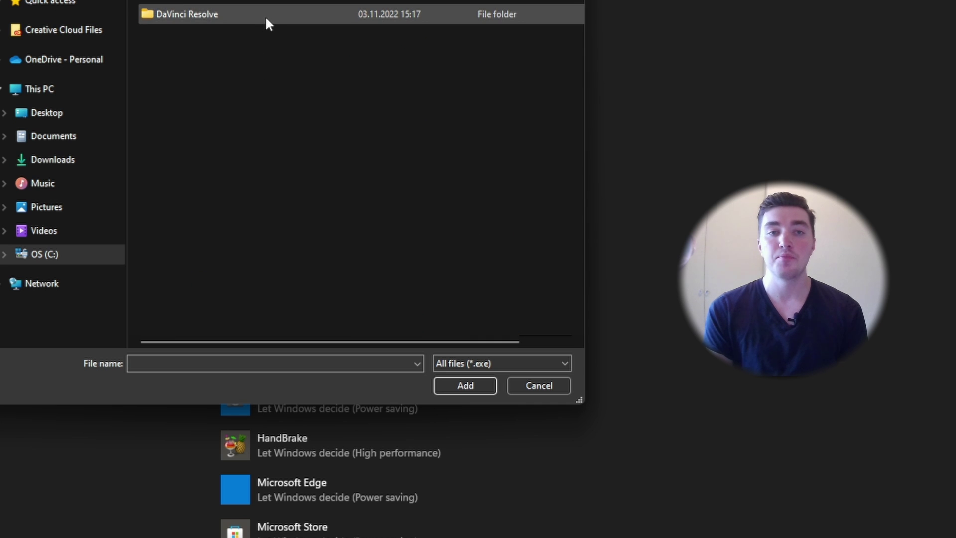
double_click(265, 19)
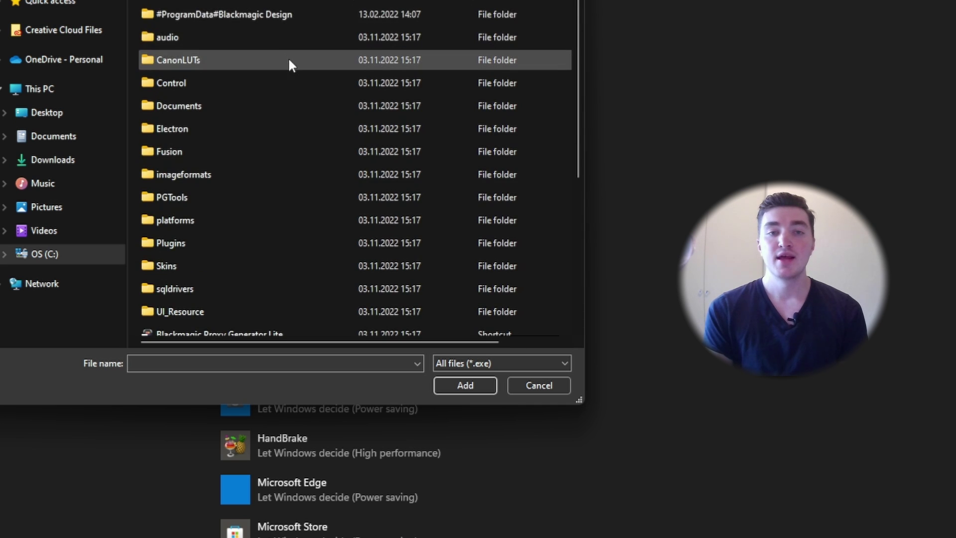
scroll(291, 64, "down", 4)
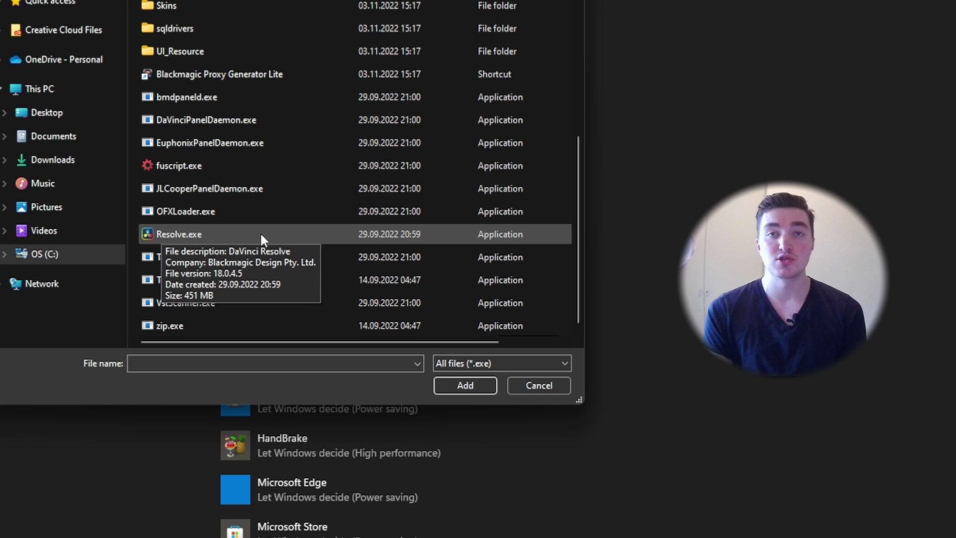
left_click(260, 232)
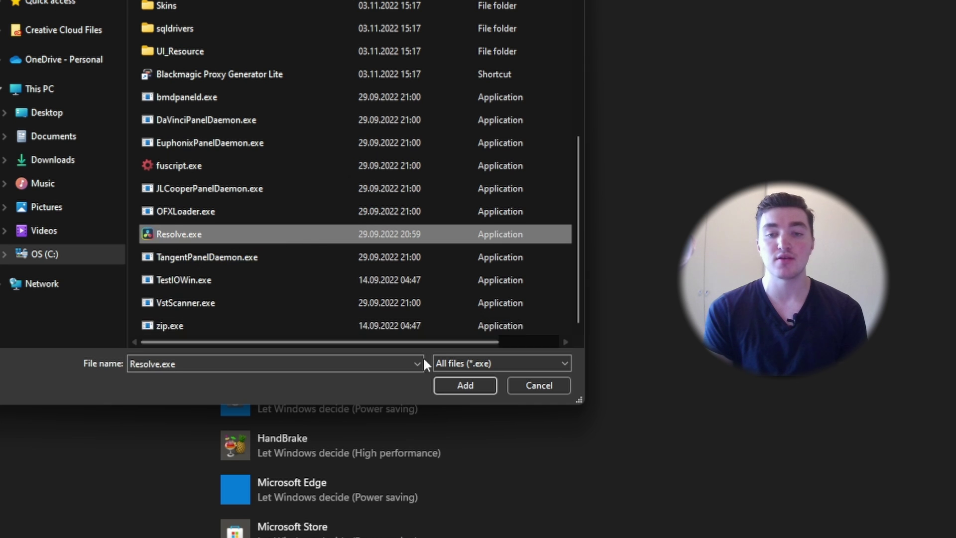
- Add Resolve.exe and save its graphics preference as High performance (NVIDIA GeForce GTX 1650)
left_click(465, 385)
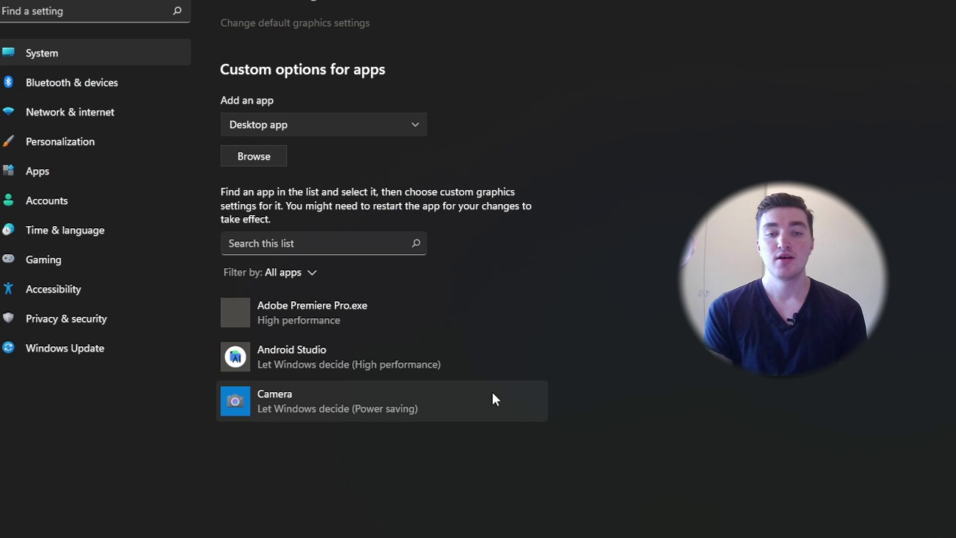
scroll(685, 381, "down", 4)
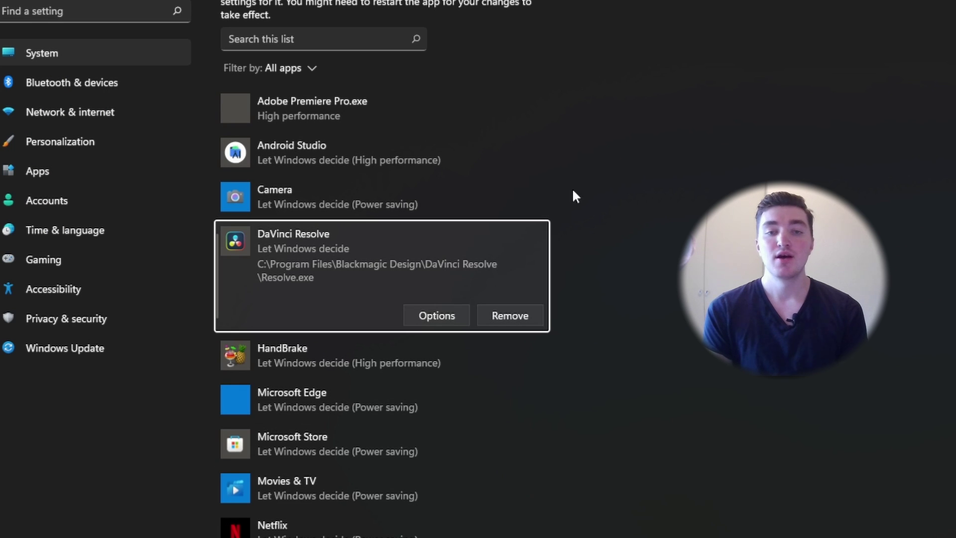
left_click(461, 318)
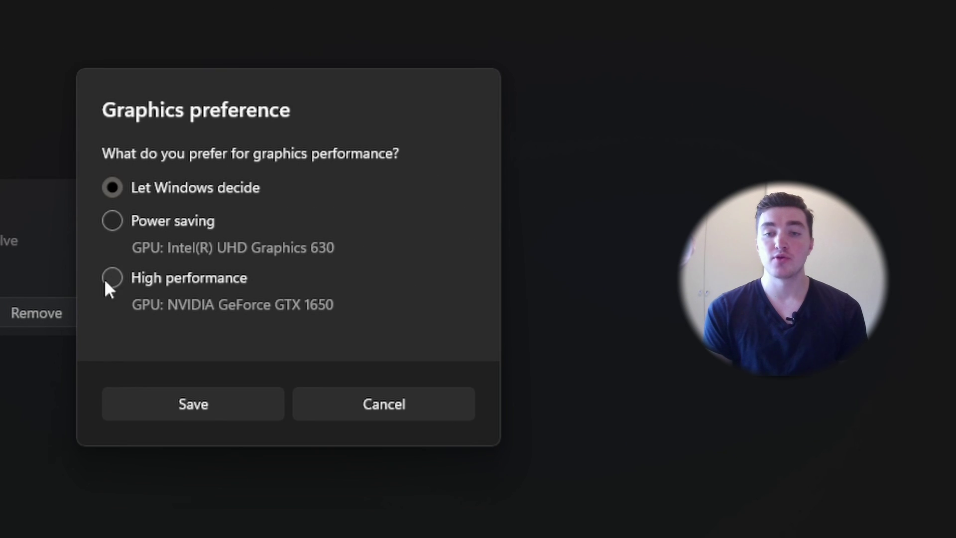
left_click(107, 279)
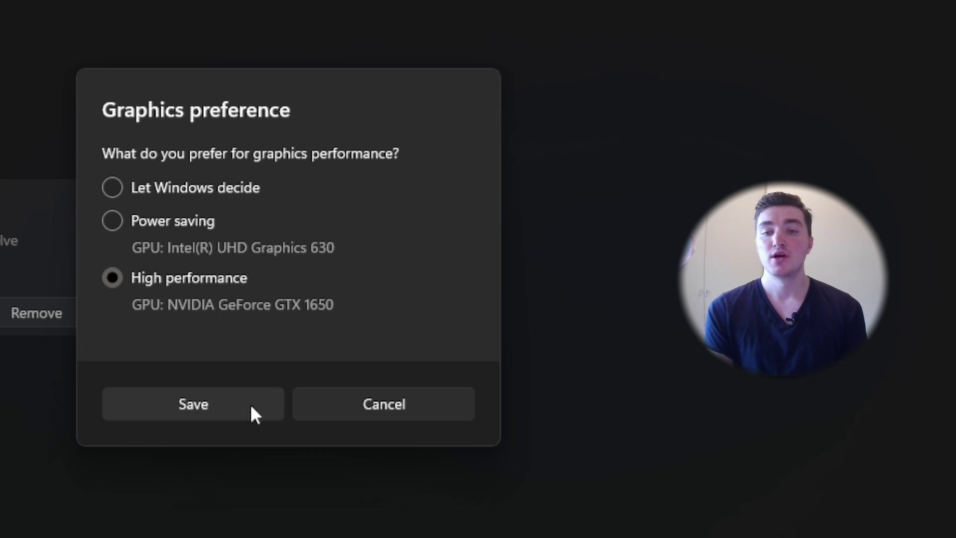
left_click(241, 414)
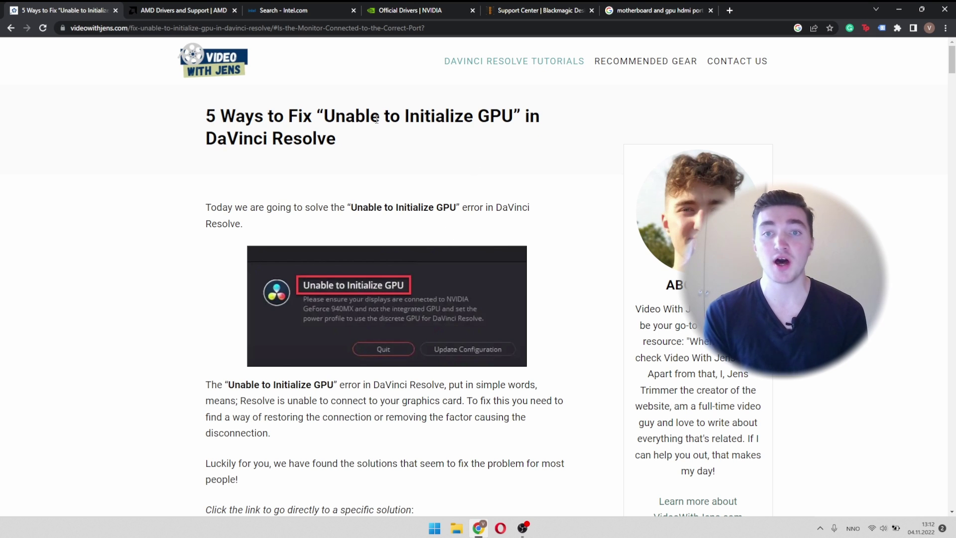
- Scroll the GPU article down to section 3, 'Turn Off Battery Saving on Laptop'
scroll(657, 279, "down", 8)
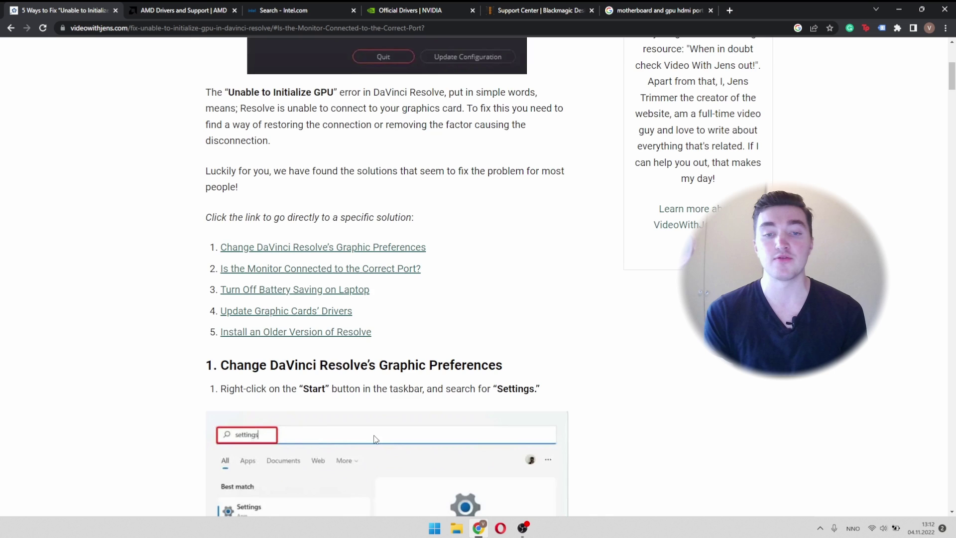
scroll(913, 152, "down", 3)
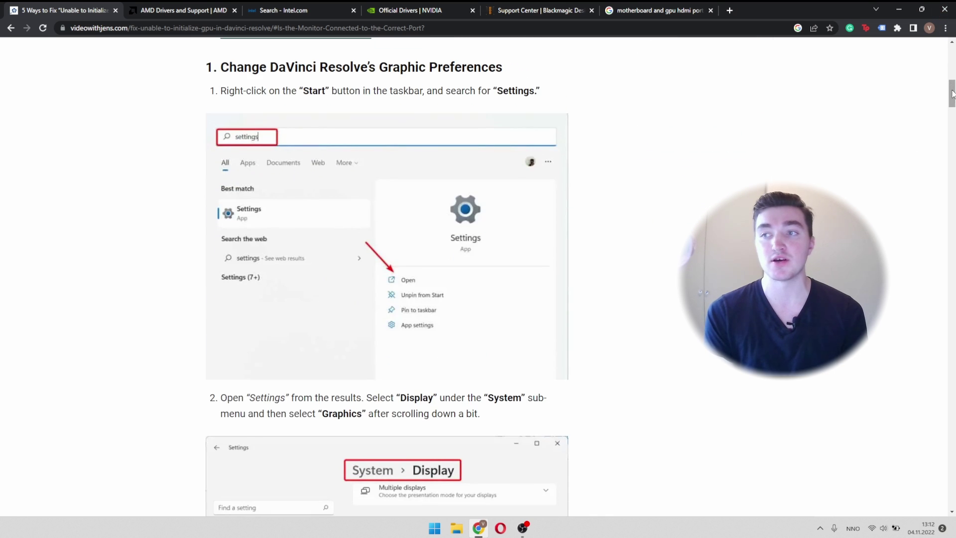
left_click_drag(952, 93, 947, 54)
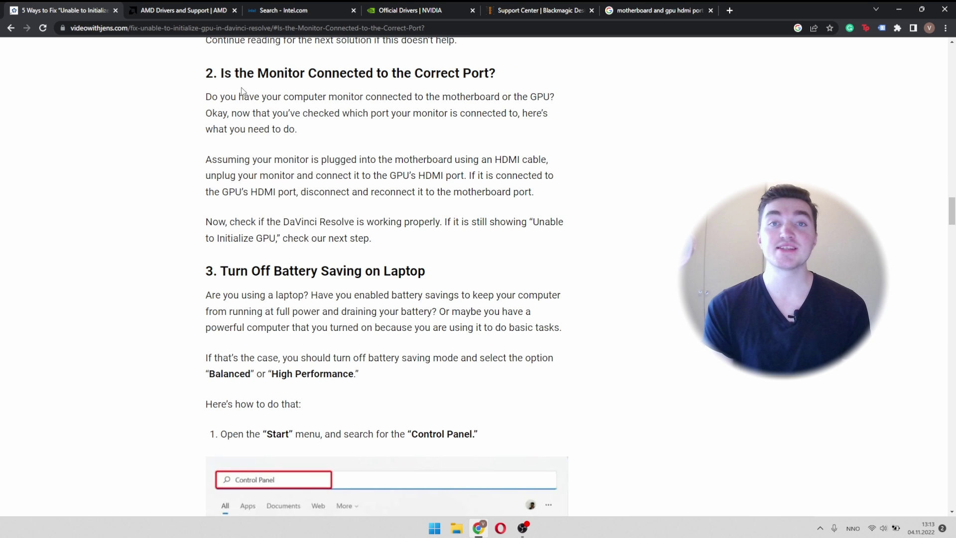
scroll(557, 159, "down", 1)
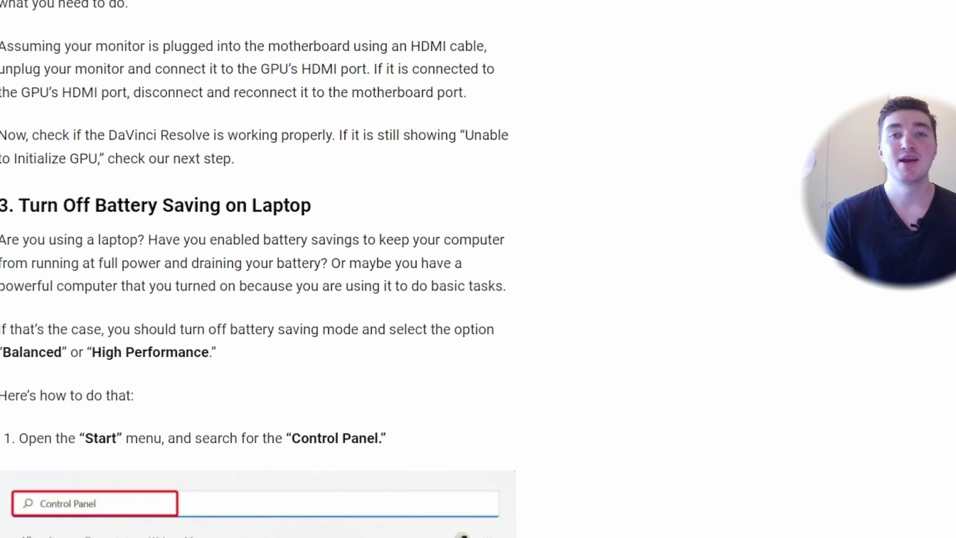
- Search the Start menu for 'power, s' to bring up Power, sleep and battery settings
scroll(413, 102, "down", 5)
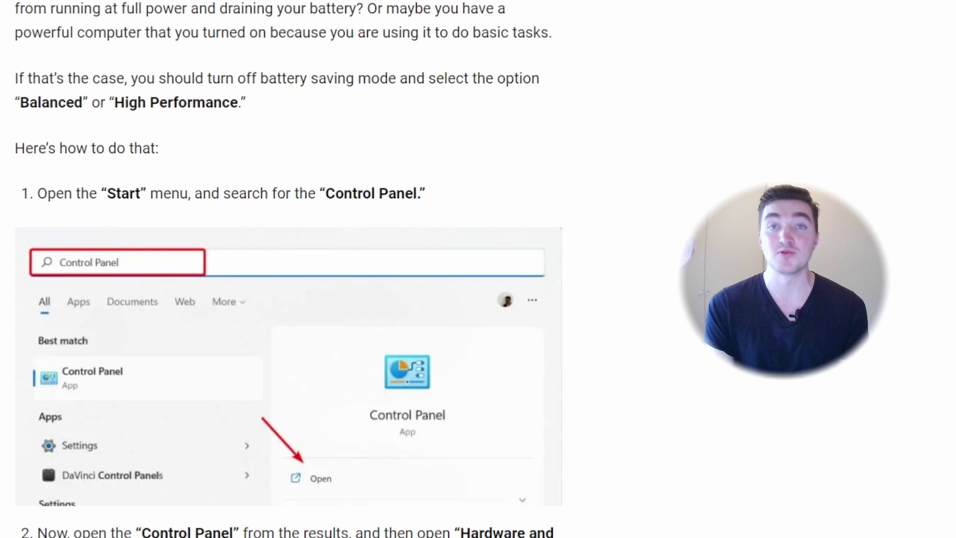
scroll(307, 6, "down", 2)
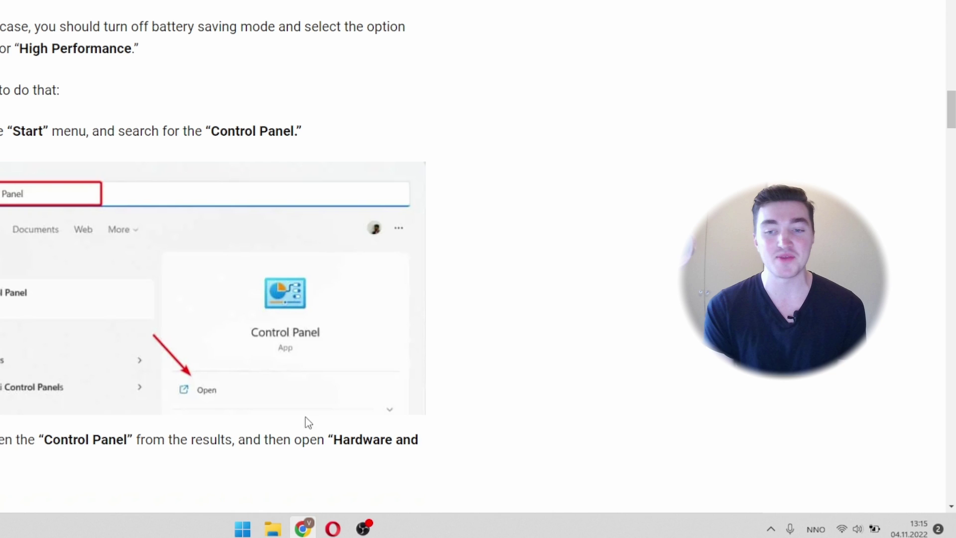
left_click(243, 529)
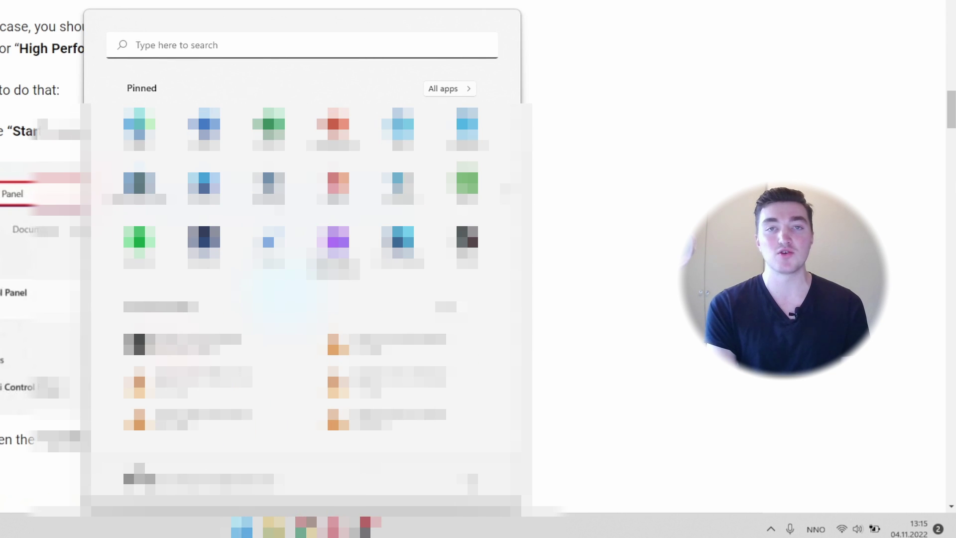
type("power,")
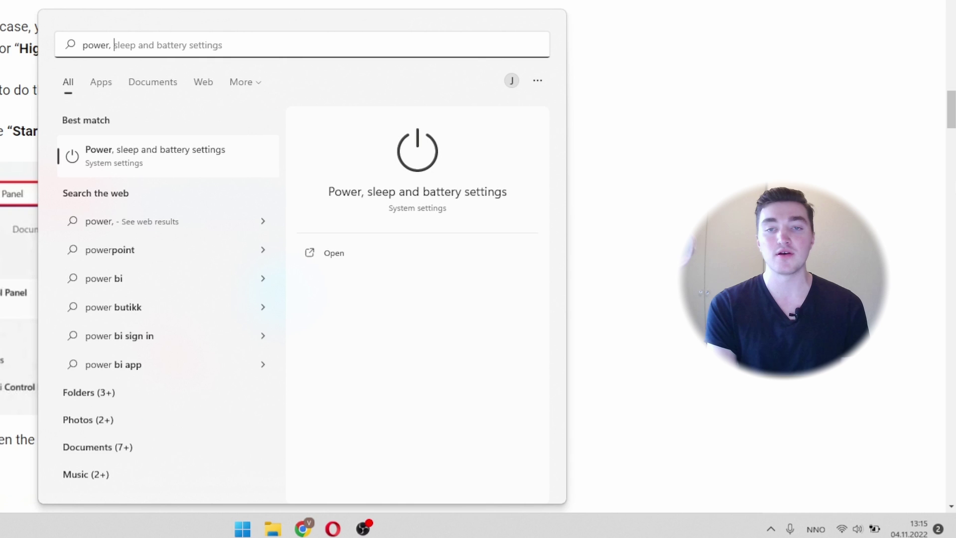
type(" s")
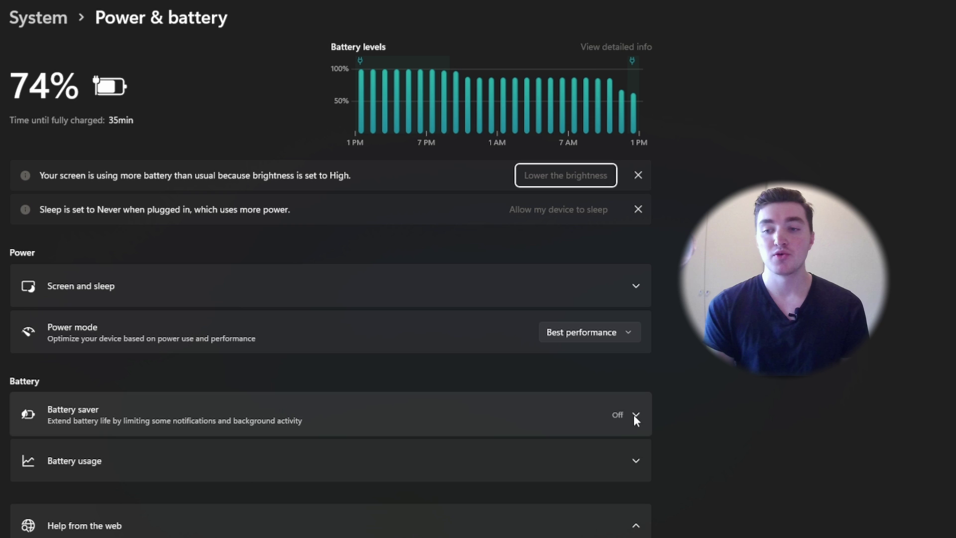
- Set battery saver to turn on automatically Never, then scroll the article to section 4 on graphics drivers
left_click(636, 416)
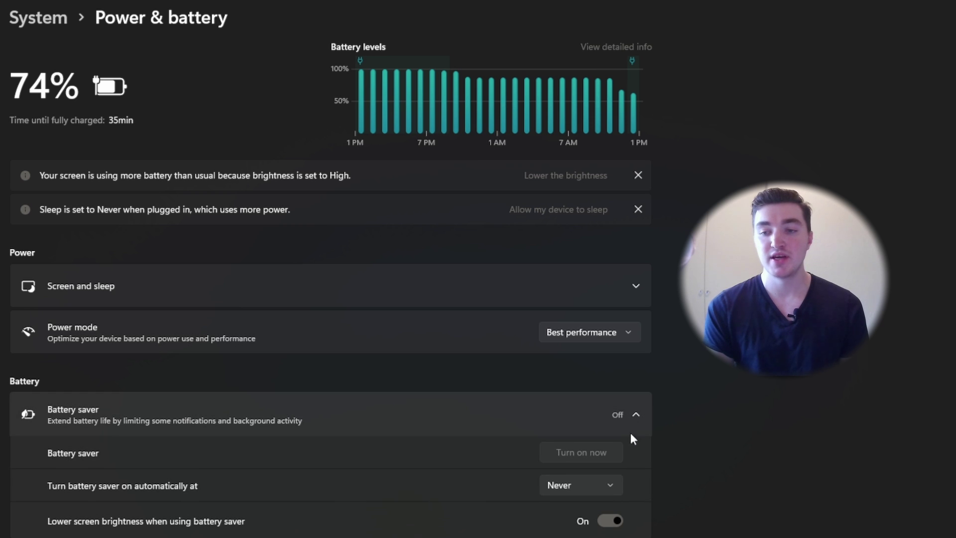
left_click(615, 488)
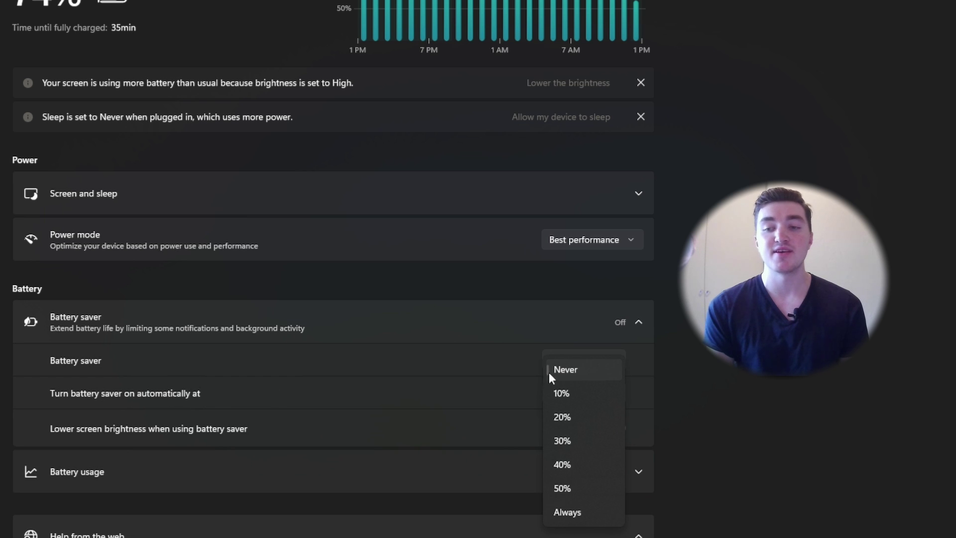
left_click(562, 370)
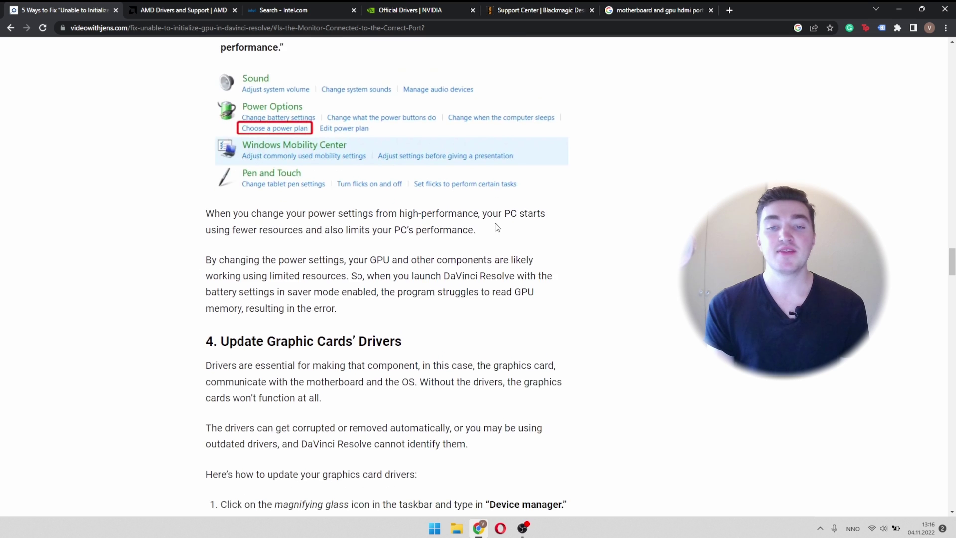
scroll(498, 223, "down", 3)
scroll(498, 224, "down", 1)
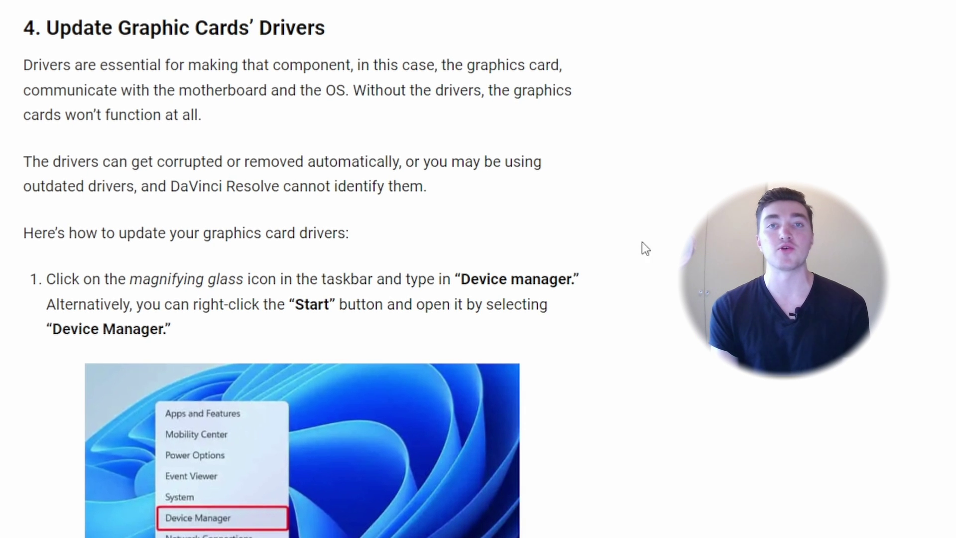
- Find the NVIDIA GeForce GTX 1650 under Display adapters in Device Manager, then switch to NVIDIA's driver page
key("super")
type("device")
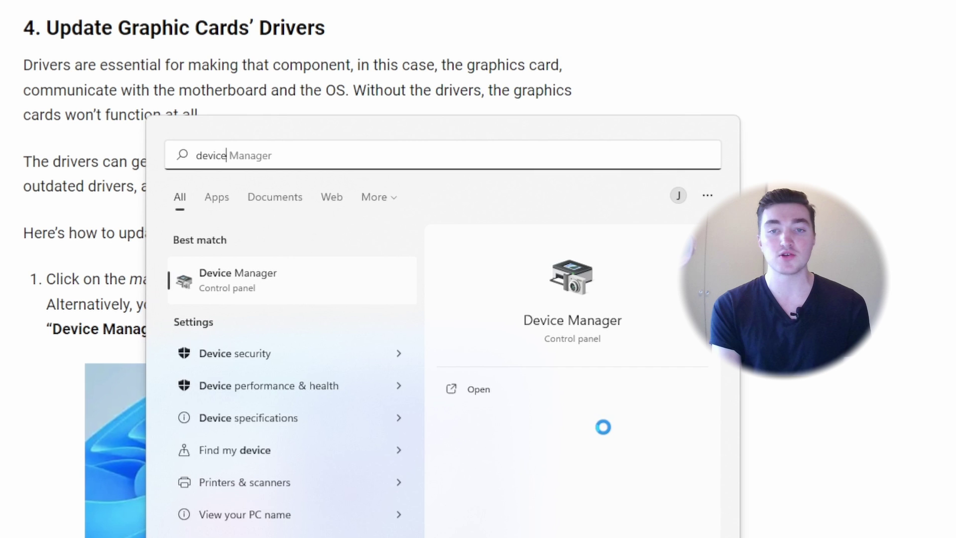
left_click(341, 285)
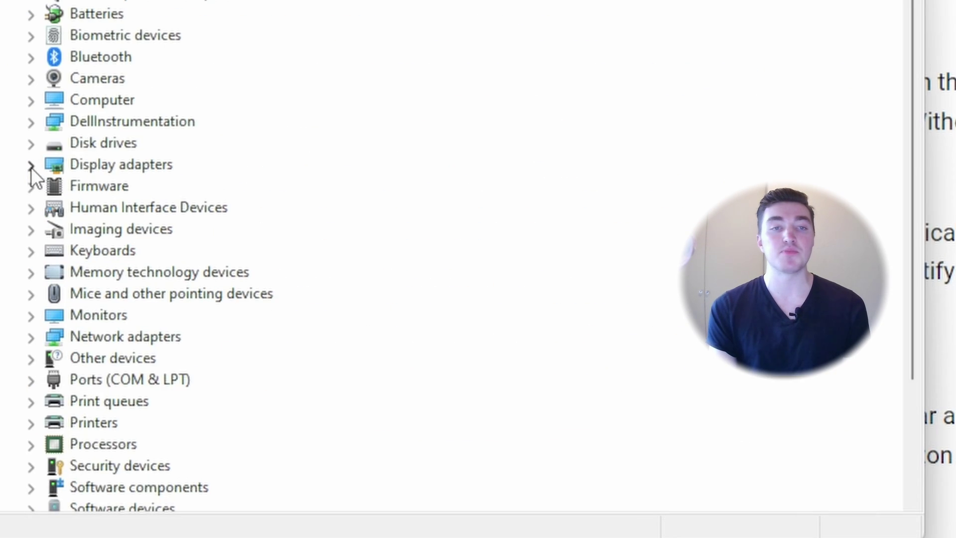
left_click(31, 166)
left_click(135, 205)
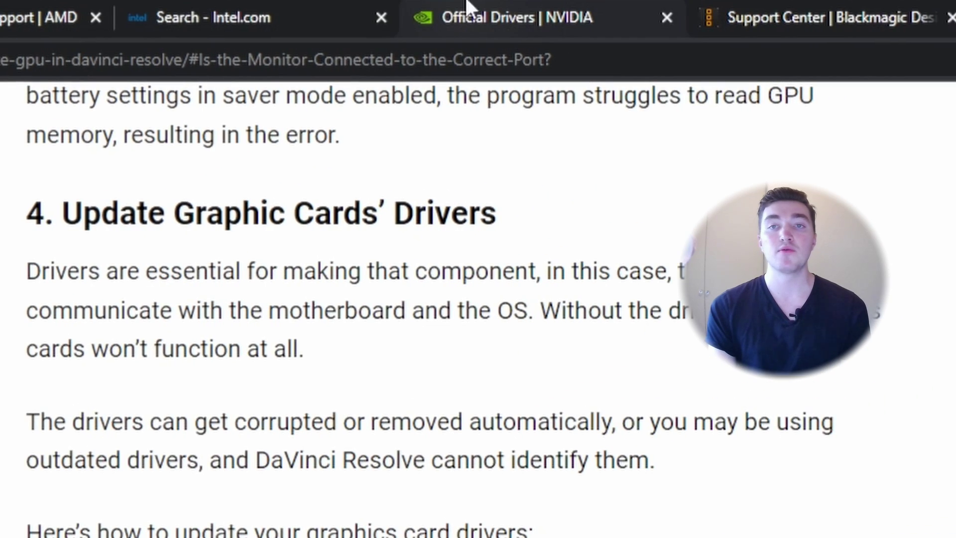
left_click(466, 10)
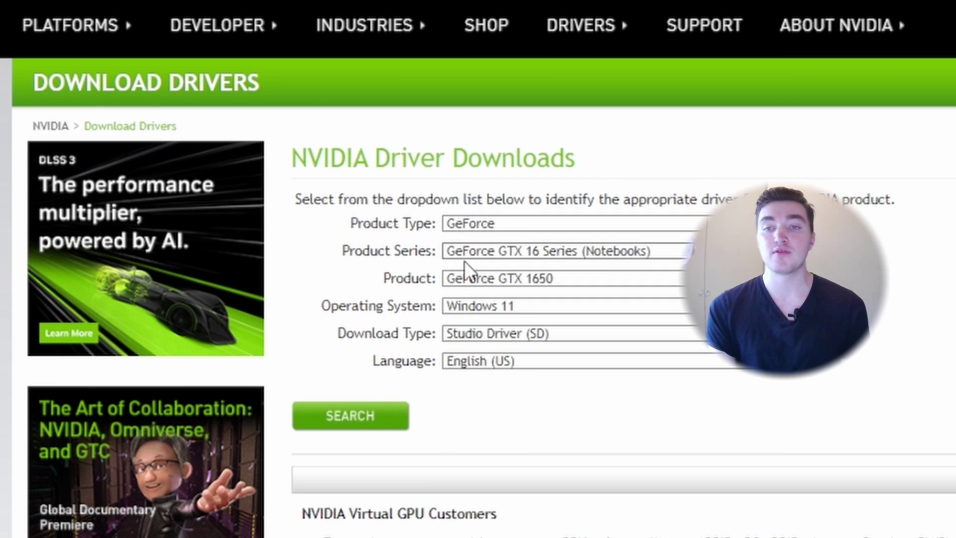
- Choose Studio Driver (SD) as the download type for the GeForce GTX 1650 on Windows 11
left_click(504, 331)
left_click(489, 366)
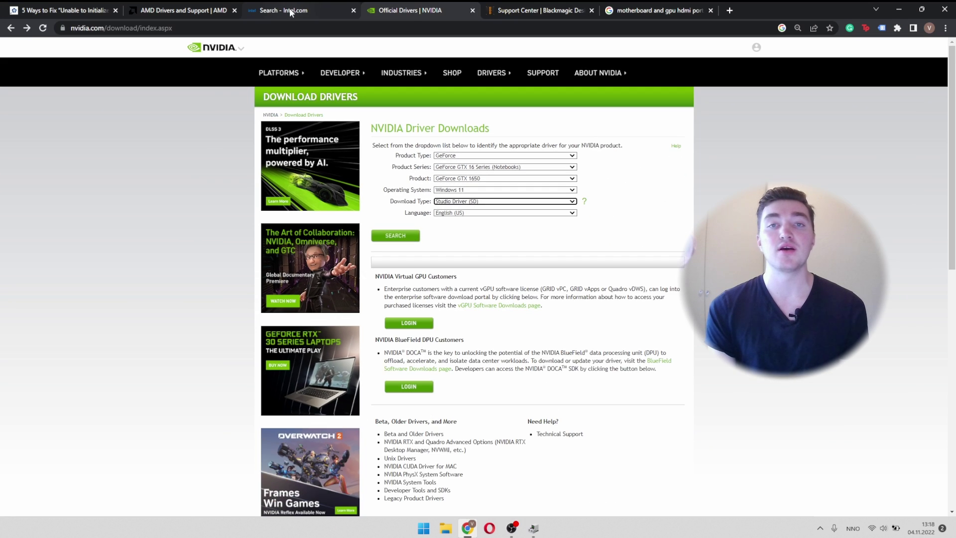
- Review Intel's graphics driver results, then switch to the AMD drivers and support page
left_click(291, 11)
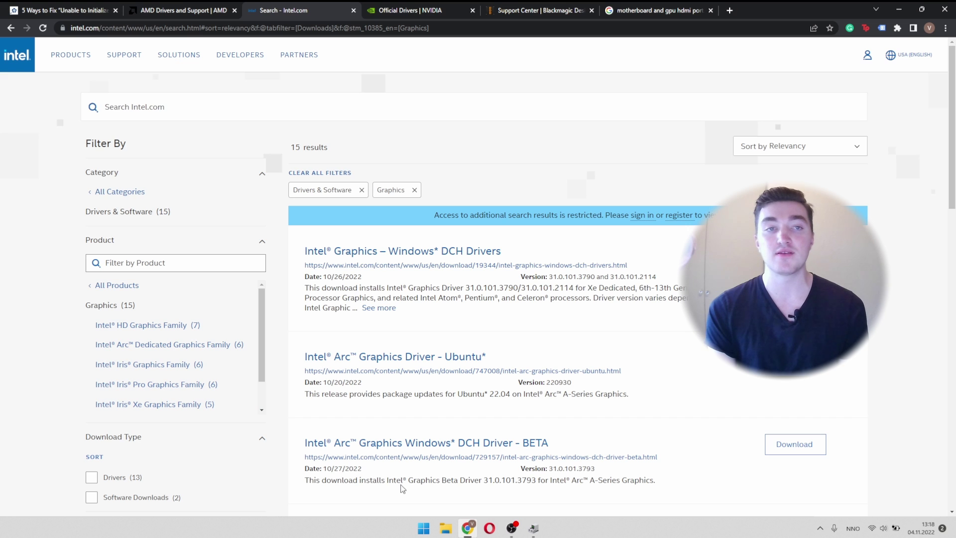
left_click(166, 13)
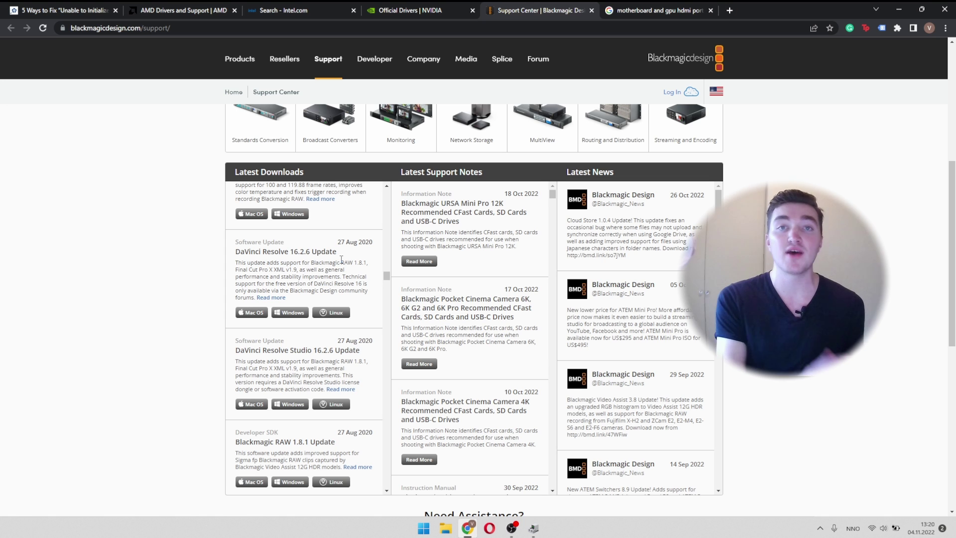
- Highlight the DaVinci Resolve 16.2.6 Update entry in the Latest Downloads list
left_click_drag(346, 255, 242, 253)
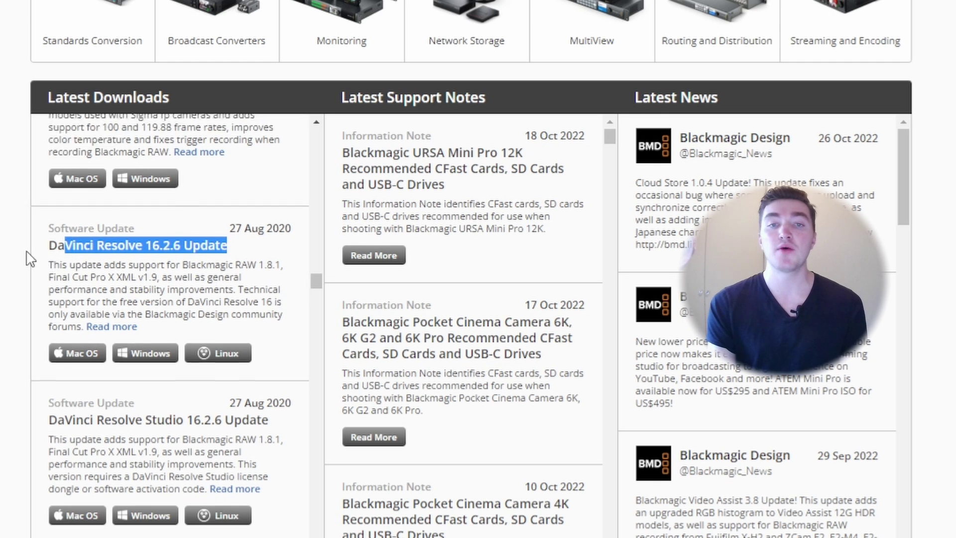
scroll(26, 252, "up", 10)
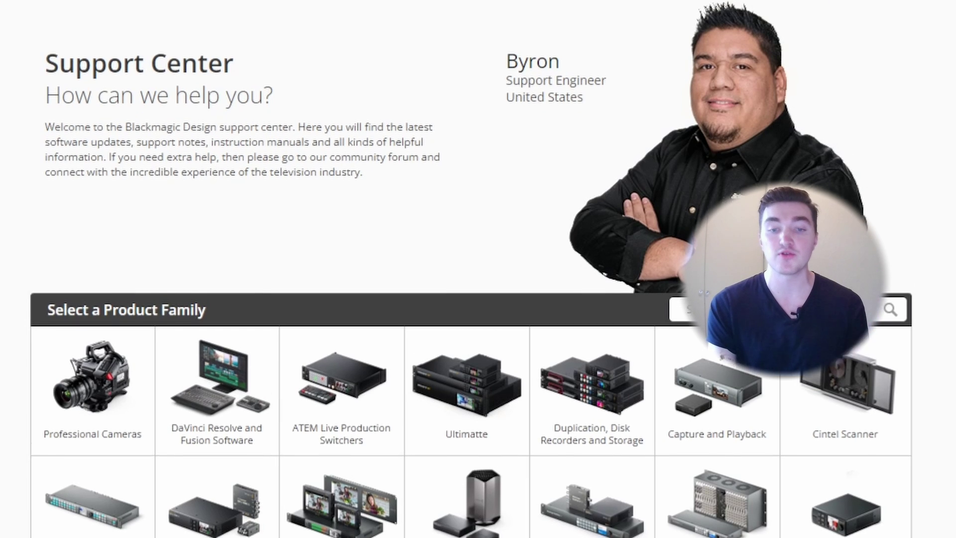
scroll(183, 152, "down", 10)
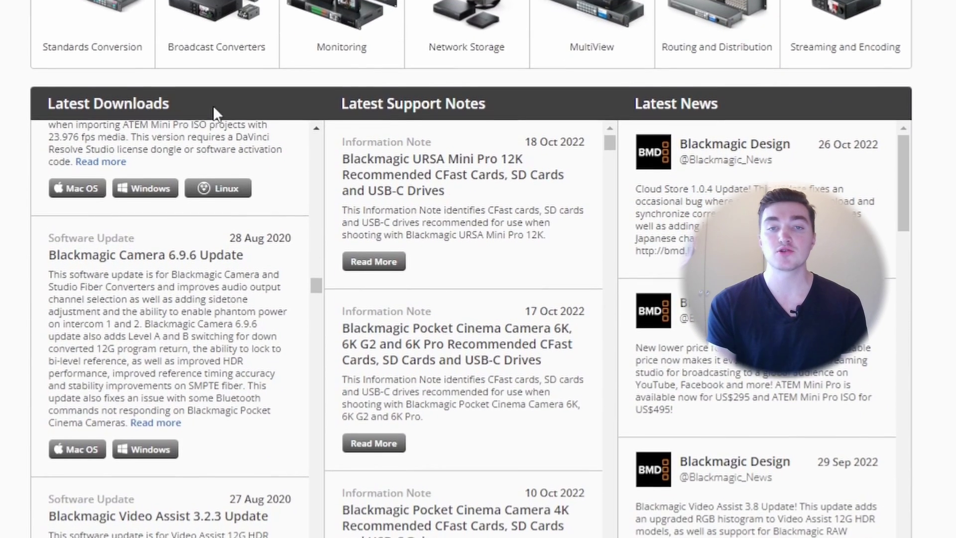
left_click_drag(214, 102, 48, 98)
scroll(188, 279, "down", 5)
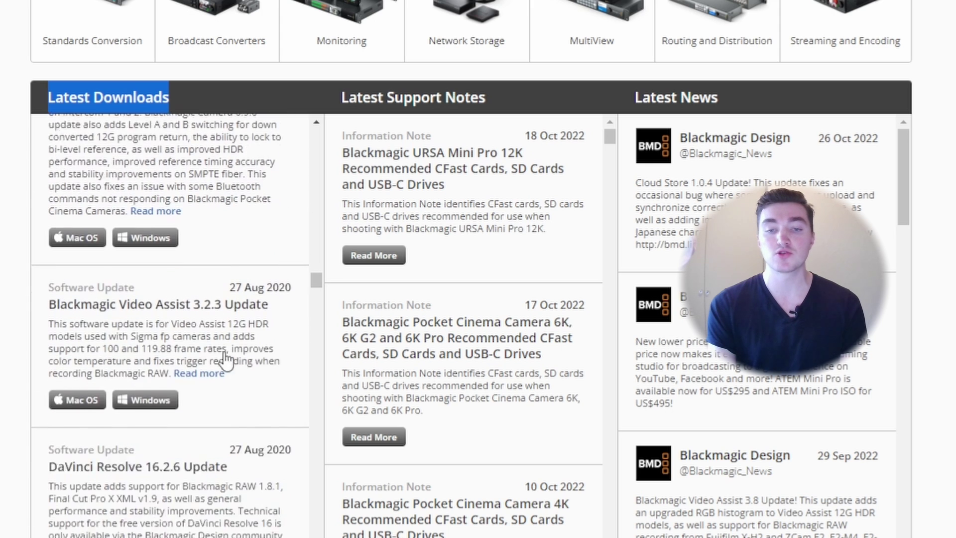
left_click_drag(46, 409, 225, 411)
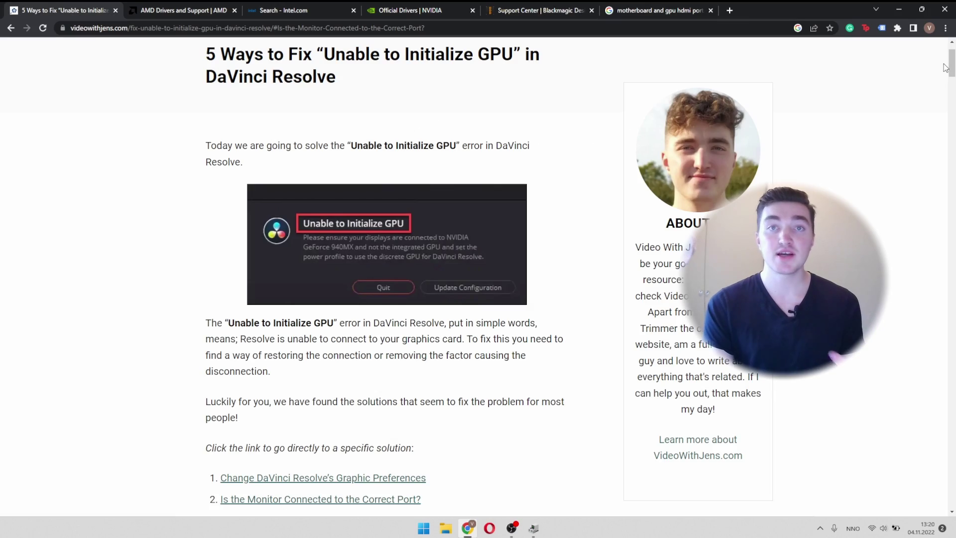
- Scroll the VideoWithJens GPU fix article down to section 5.1 How to Uninstall DaVinci Resolve
left_click_drag(953, 63, 953, 400)
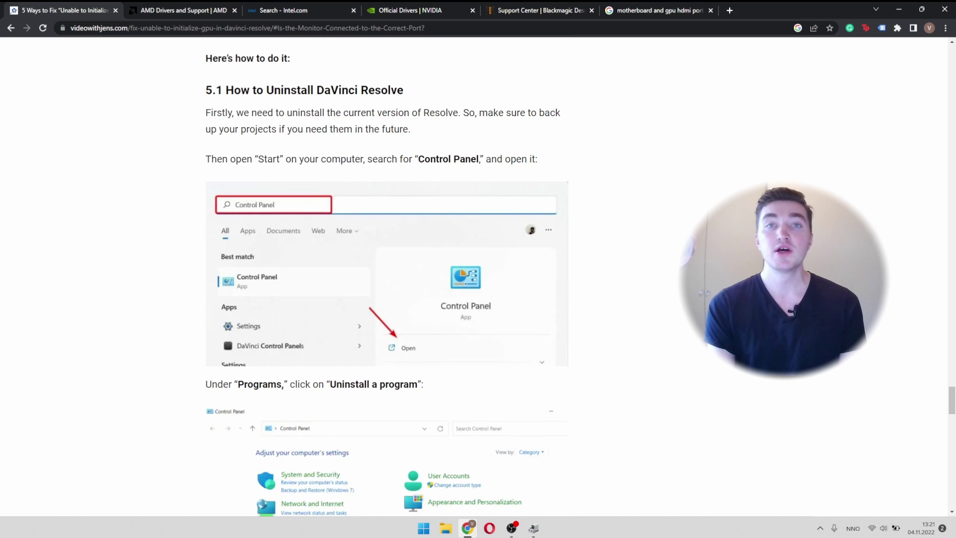